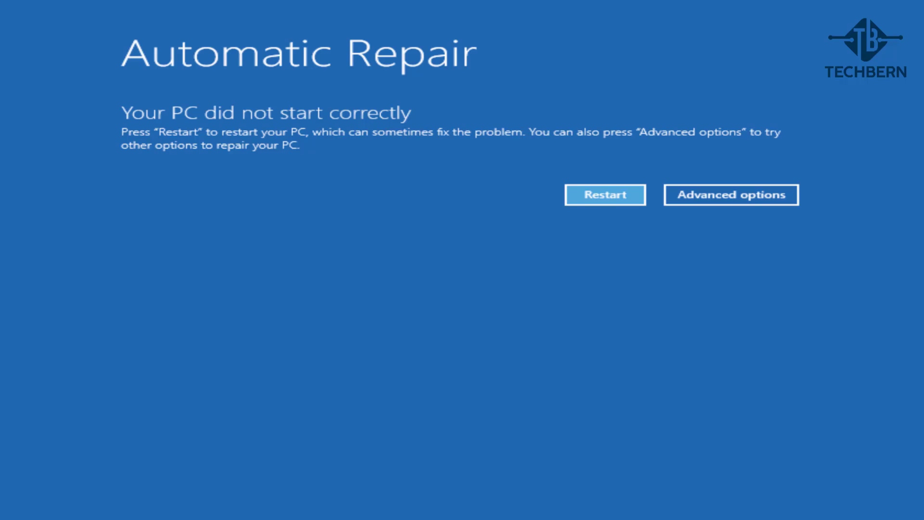
# - Restart via Troubleshoot > Advanced options > Startup Settings, then sign in with the account password
pyautogui.click(789, 199)
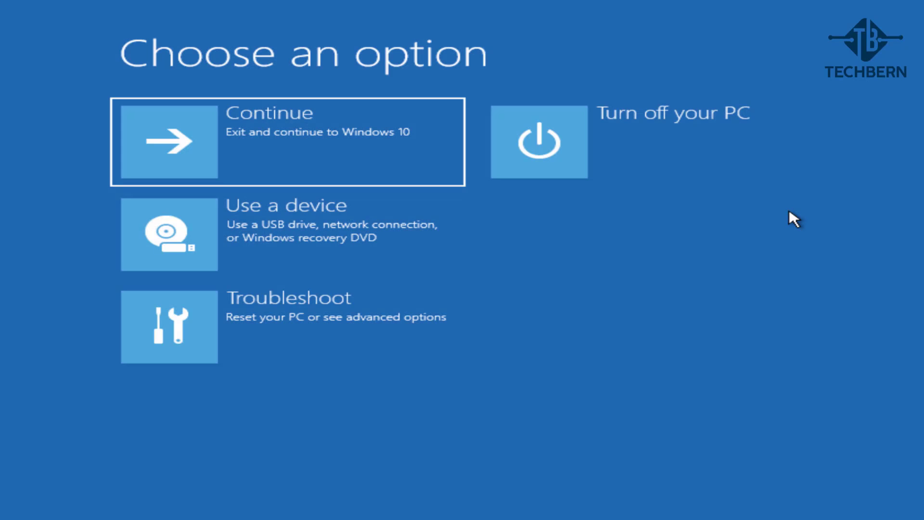
pyautogui.click(419, 350)
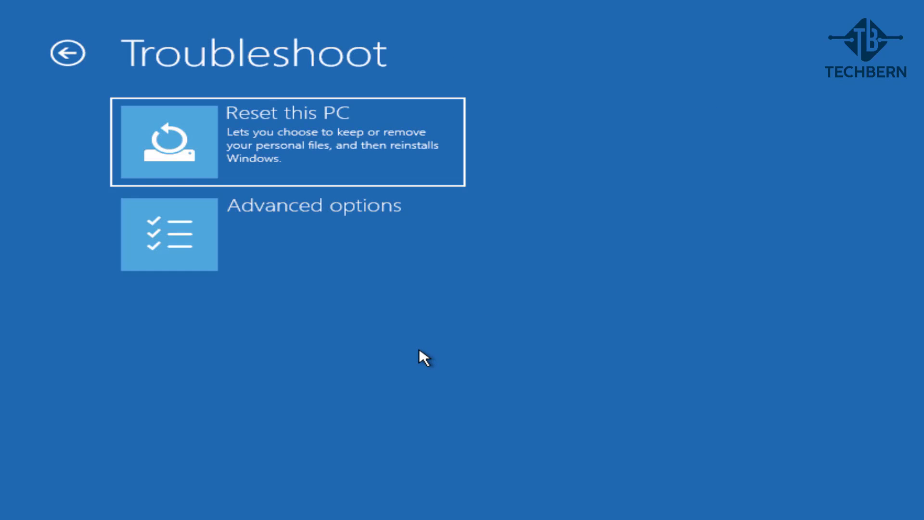
pyautogui.click(419, 245)
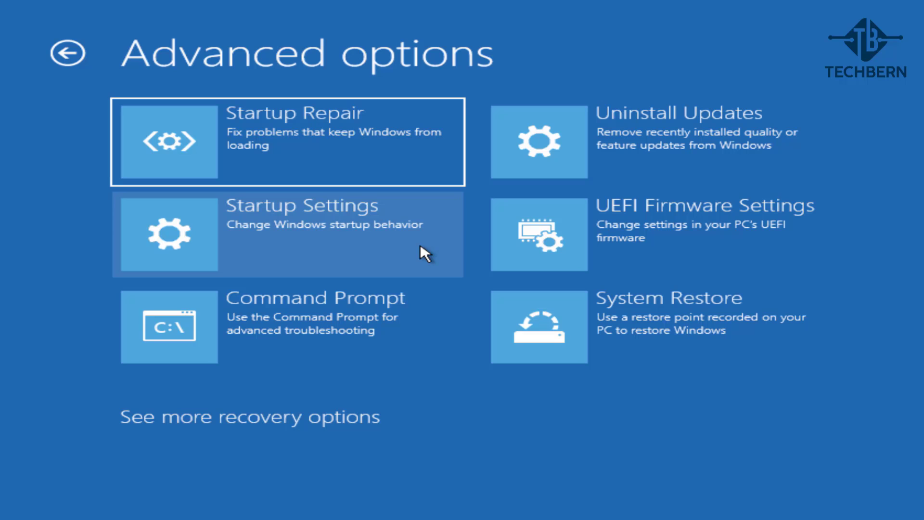
pyautogui.click(436, 256)
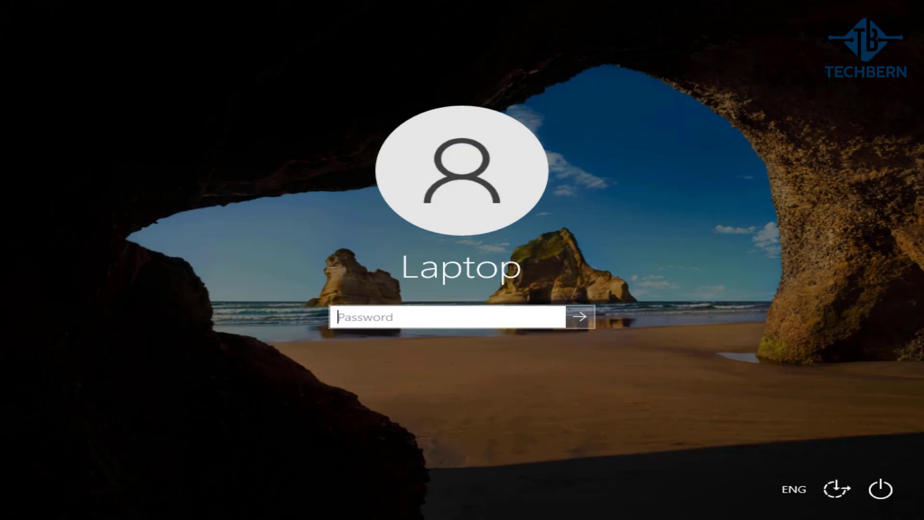
pyautogui.write('*********')
pyautogui.press('Return')
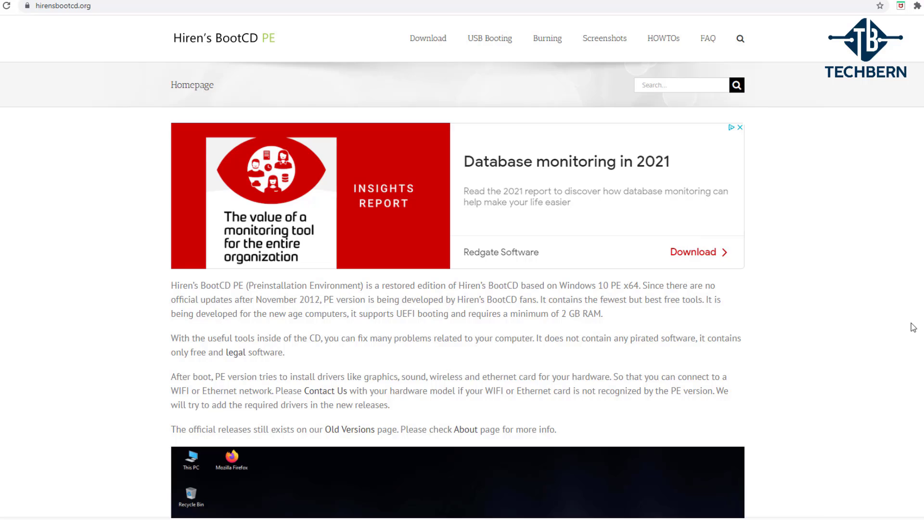
# - On the Hiren's BootCD Download page, start downloading HBCD_PE_x64.iso from the download table
pyautogui.click(436, 40)
pyautogui.scroll(-8, 900, 230)
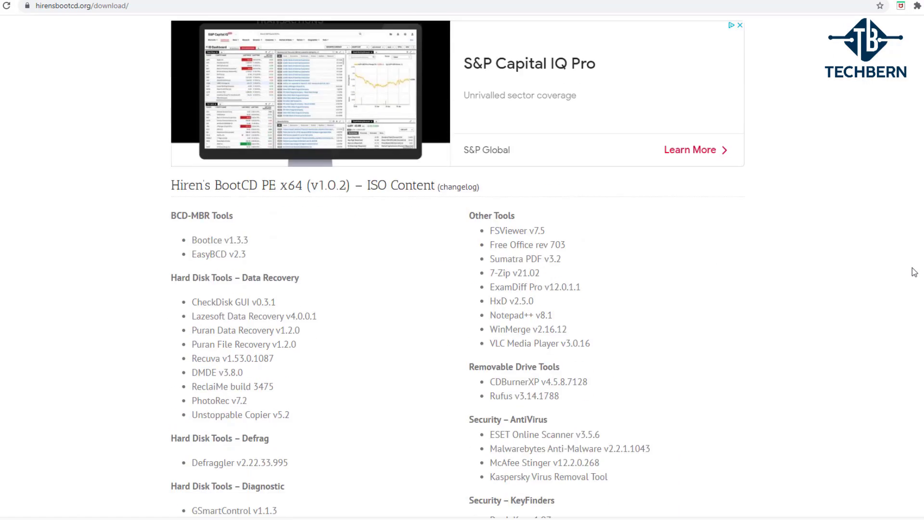
pyautogui.scroll(-6, 914, 271)
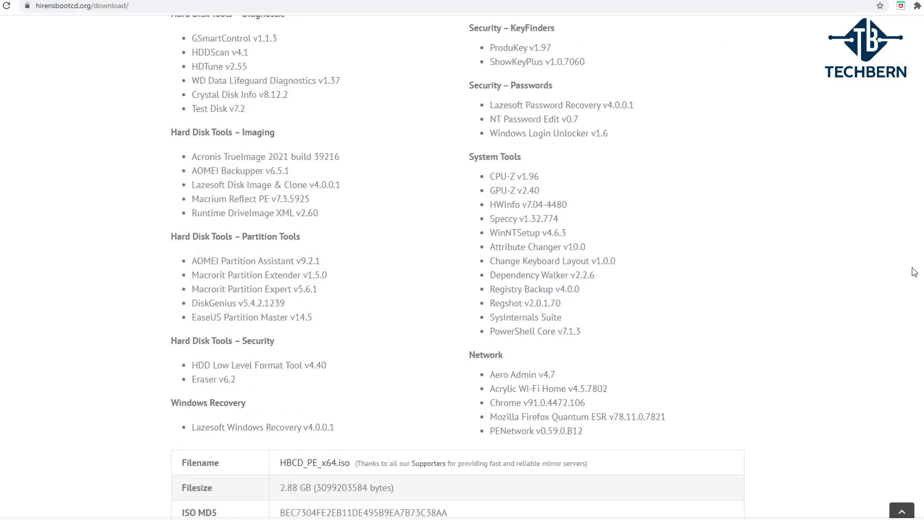
pyautogui.click(345, 414)
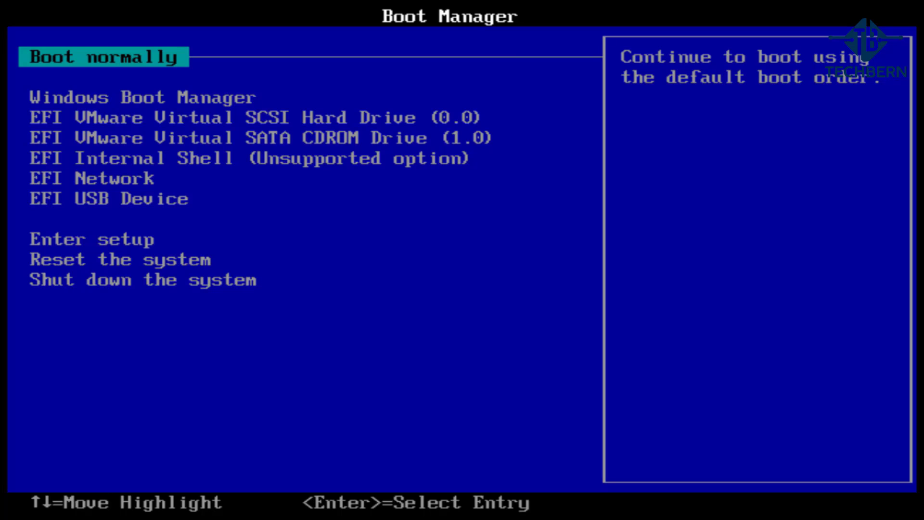
# - Select EFI USB Device in the Boot Manager to boot Hiren's BootCD PE
pyautogui.press('Down')
pyautogui.press('Down')
pyautogui.press('Down')
pyautogui.press('Down')
pyautogui.press('Down')
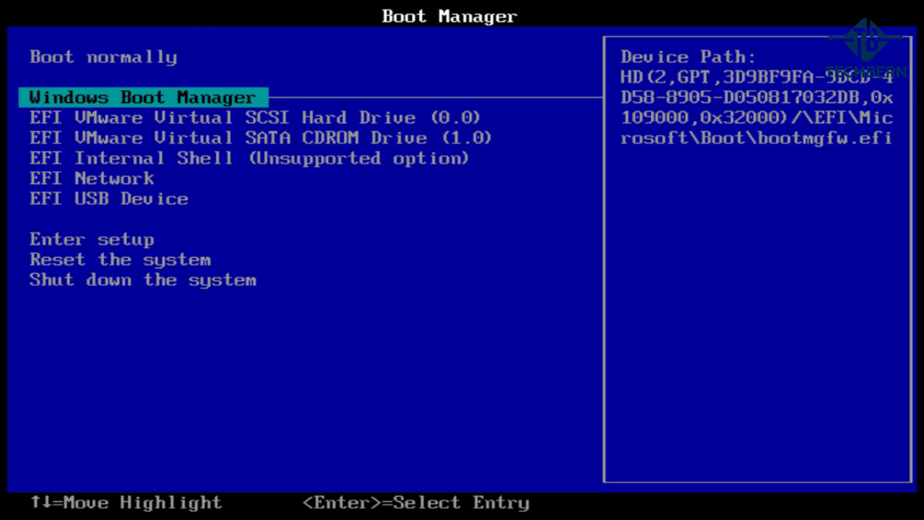
pyautogui.press('Down')
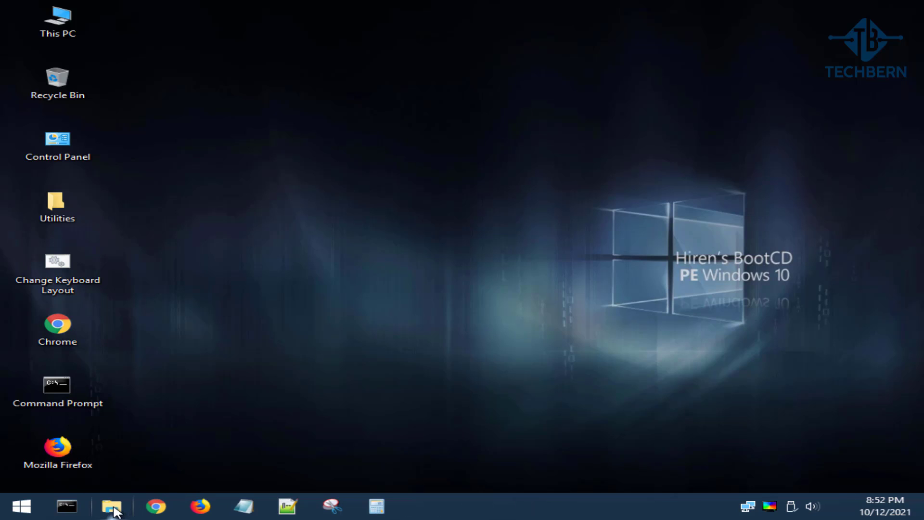
# - Open This PC from the taskbar to view the drives, including Local Disk (C:)
pyautogui.click(111, 505)
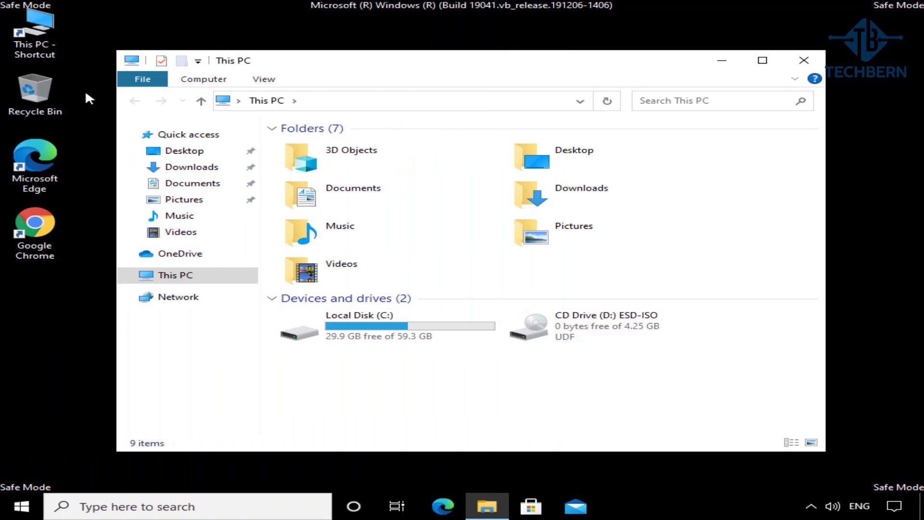
# - Open Properties for Local Disk (C:), showing 29.9 GB free of 59.3 GB
pyautogui.click(448, 326)
pyautogui.rightClick(449, 326)
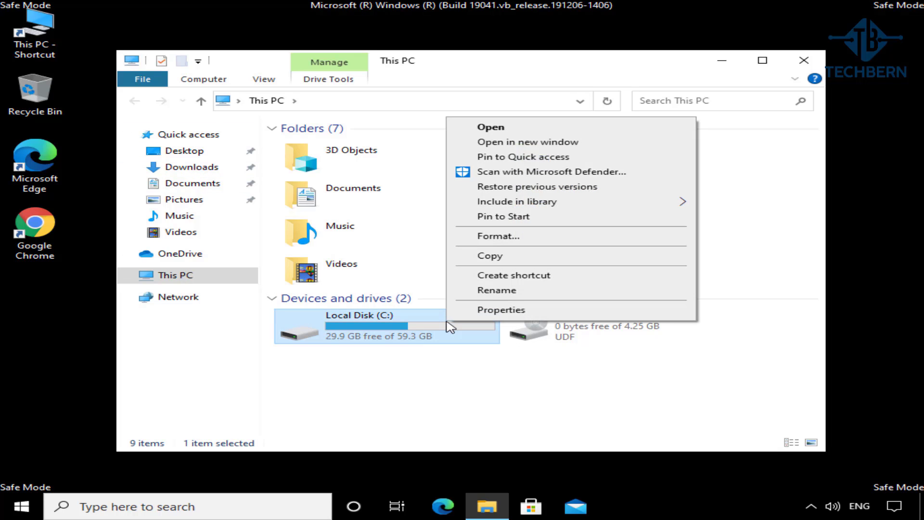
pyautogui.click(469, 318)
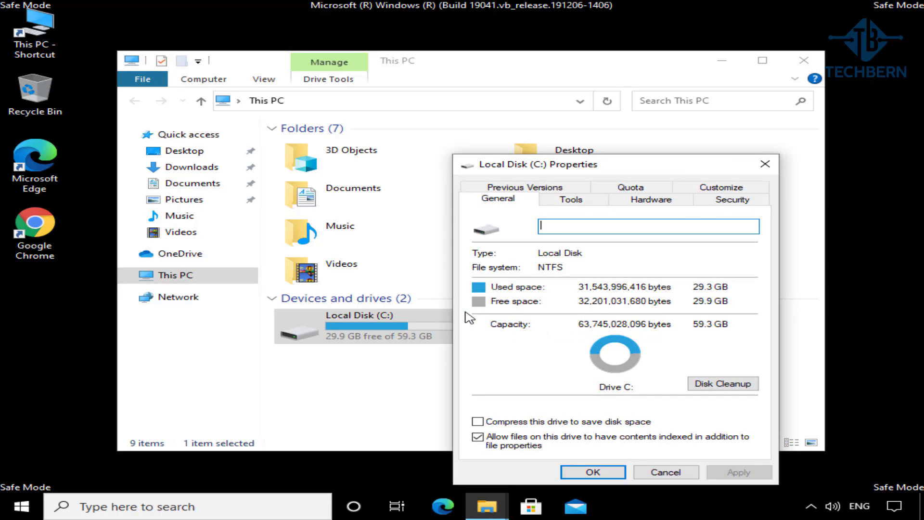
# - Run Disk Cleanup on C: with Temporary files included, deleting them to reach 30.0 GB free
pyautogui.click(690, 387)
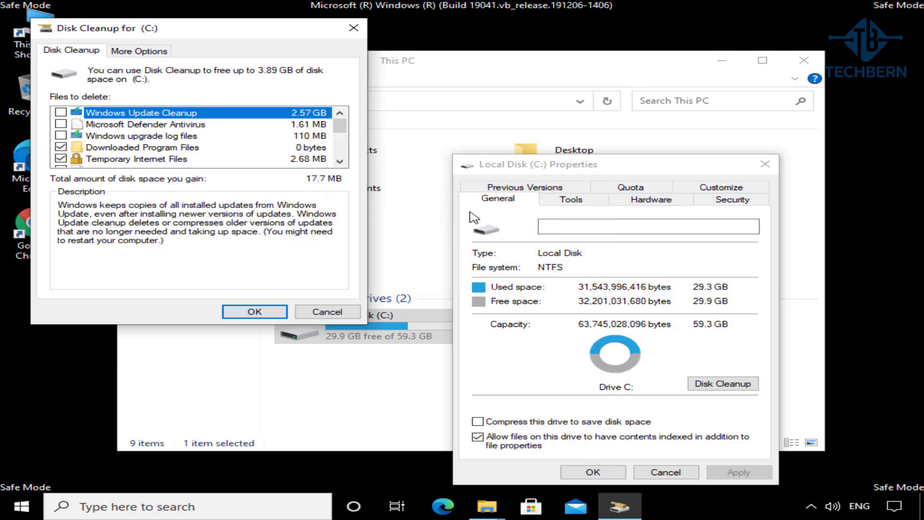
pyautogui.click(343, 162)
pyautogui.click(342, 162)
pyautogui.click(343, 162)
pyautogui.click(340, 162)
pyautogui.click(340, 161)
pyautogui.click(340, 162)
pyautogui.click(340, 162)
pyautogui.click(340, 162)
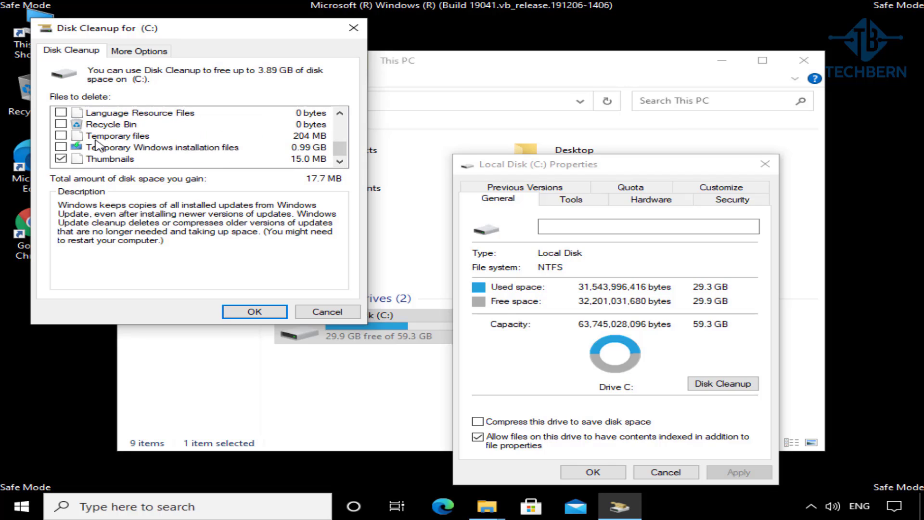
pyautogui.click(61, 135)
pyautogui.click(231, 311)
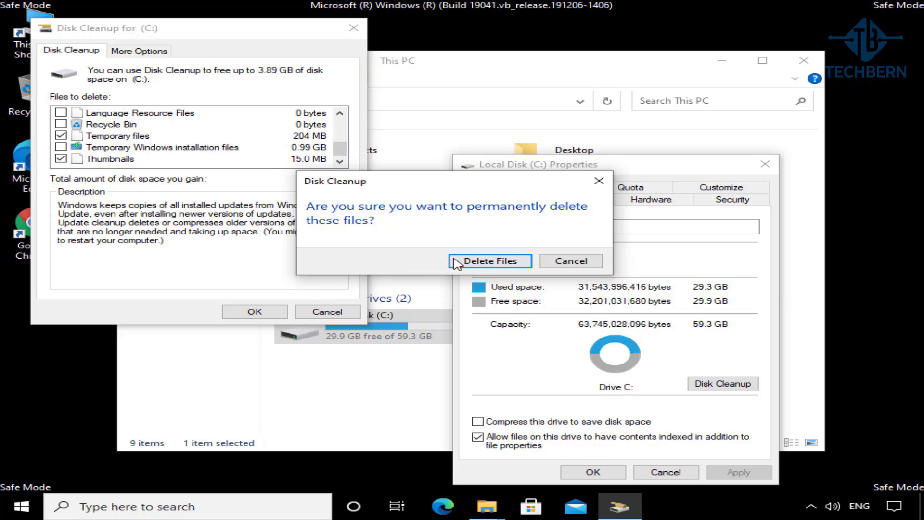
pyautogui.click(457, 260)
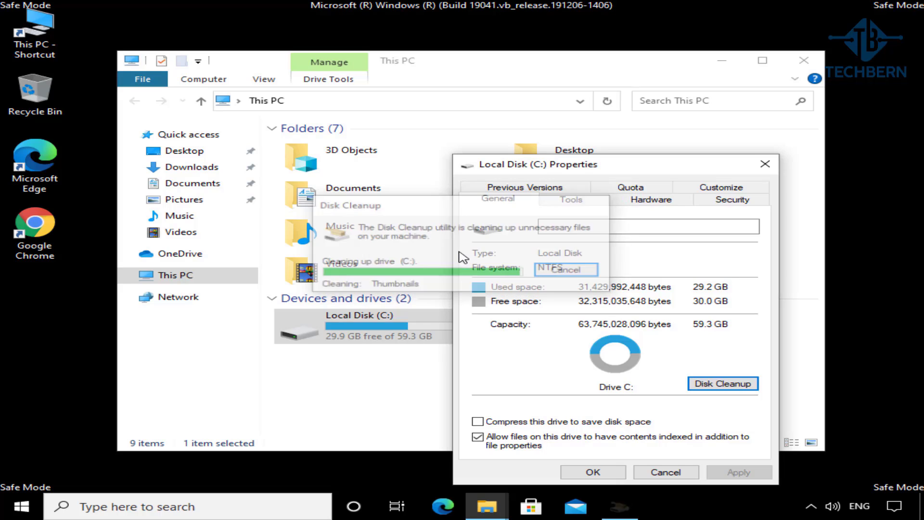
# - Close the drive properties, inspect C:\Windows\Temp, then return to the C:\Windows folder
pyautogui.click(573, 475)
pyautogui.click(277, 129)
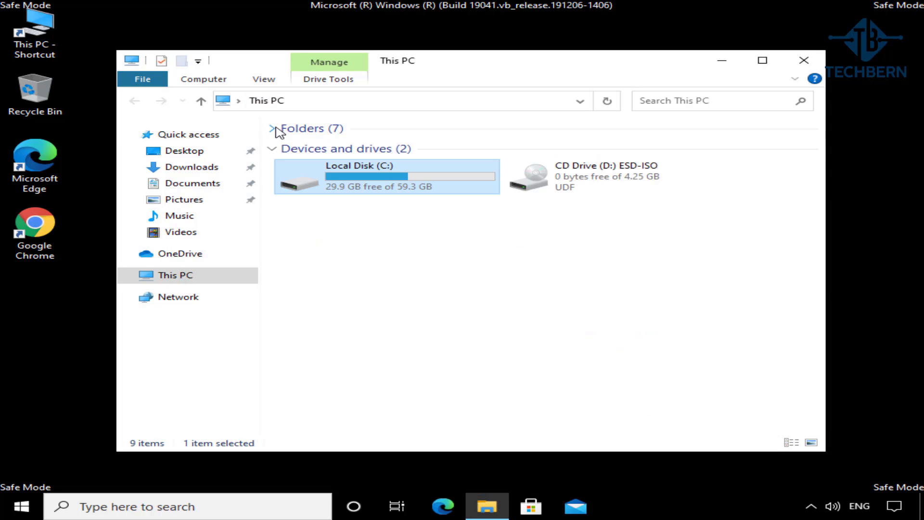
pyautogui.doubleClick(356, 186)
pyautogui.doubleClick(336, 231)
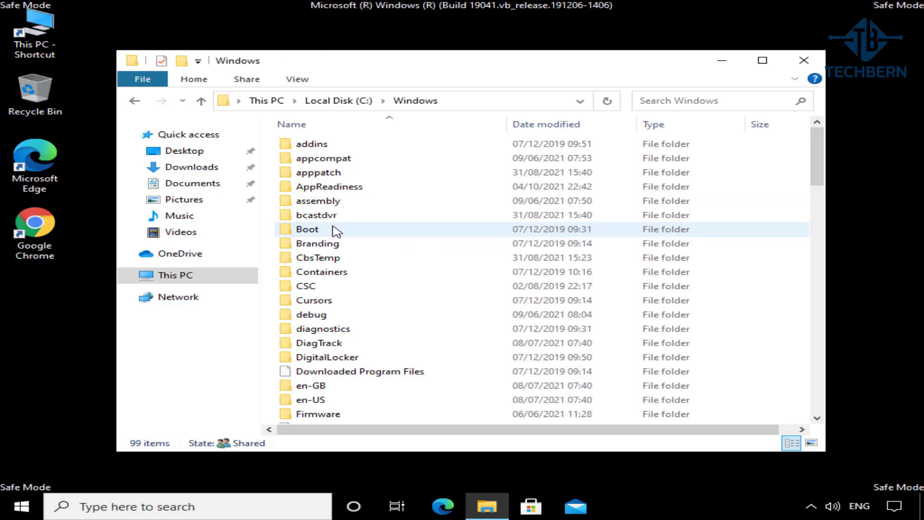
pyautogui.press('t')
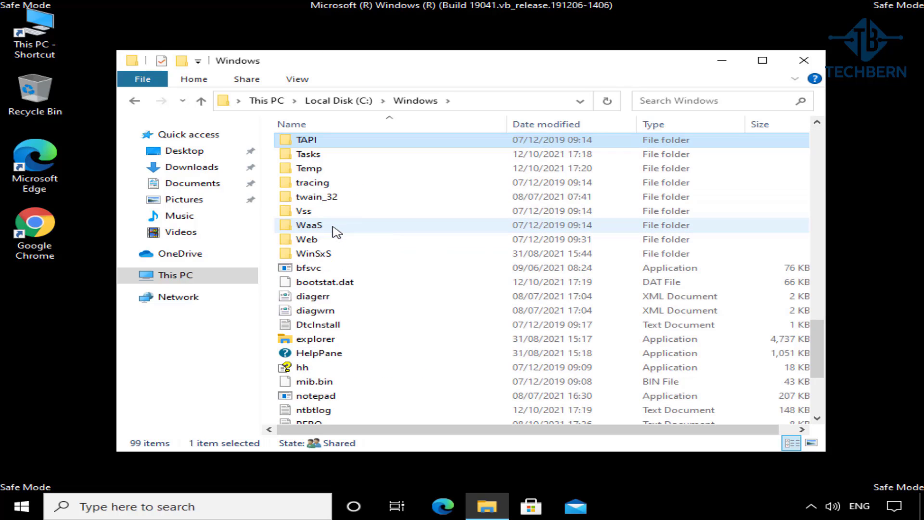
pyautogui.doubleClick(338, 172)
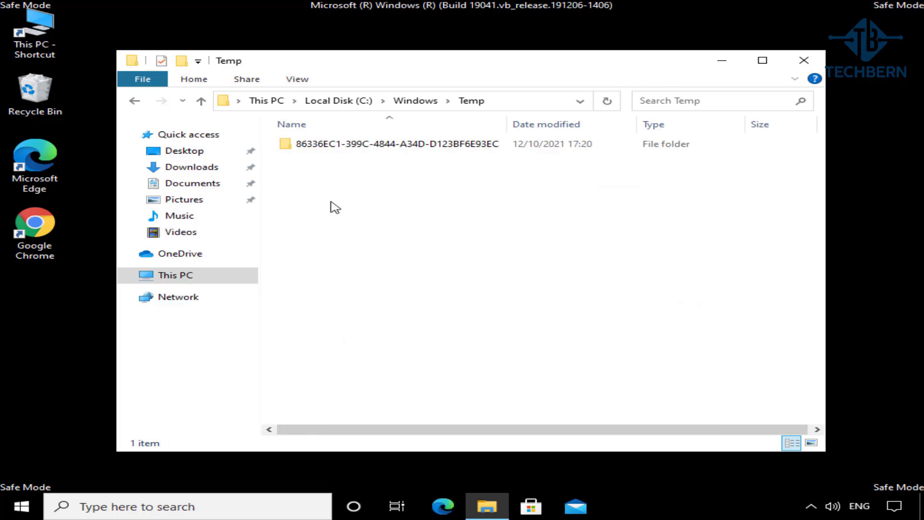
pyautogui.click(423, 109)
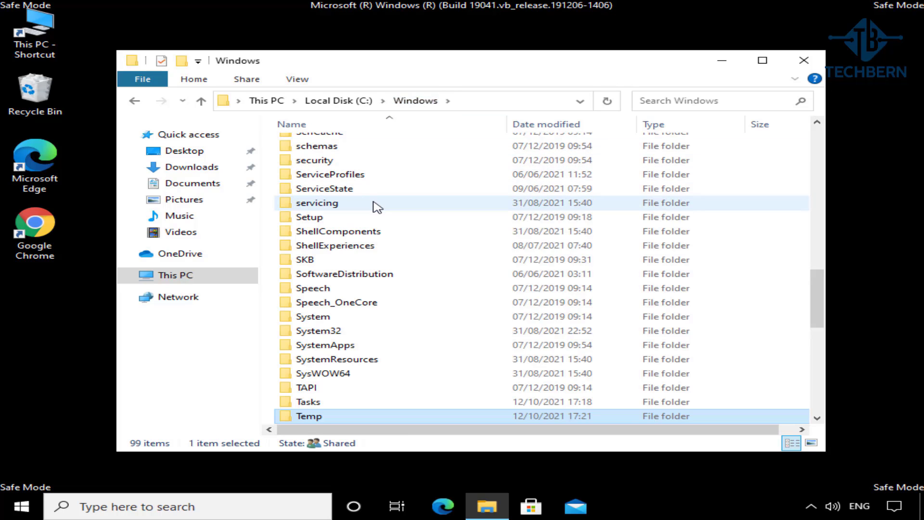
# - Delete all 178 files in C:\Windows\Prefetch, leaving only the ReadyBoot folder
pyautogui.scroll(5, 508, 198)
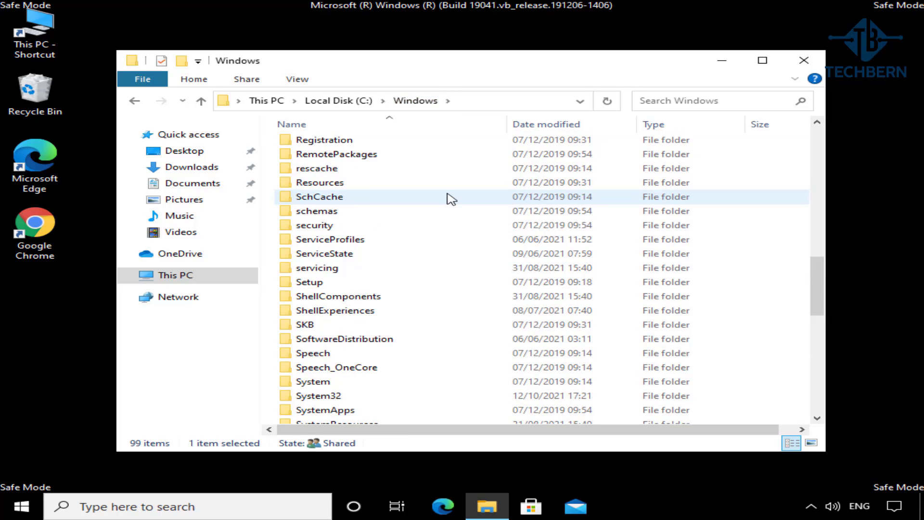
pyautogui.doubleClick(434, 225)
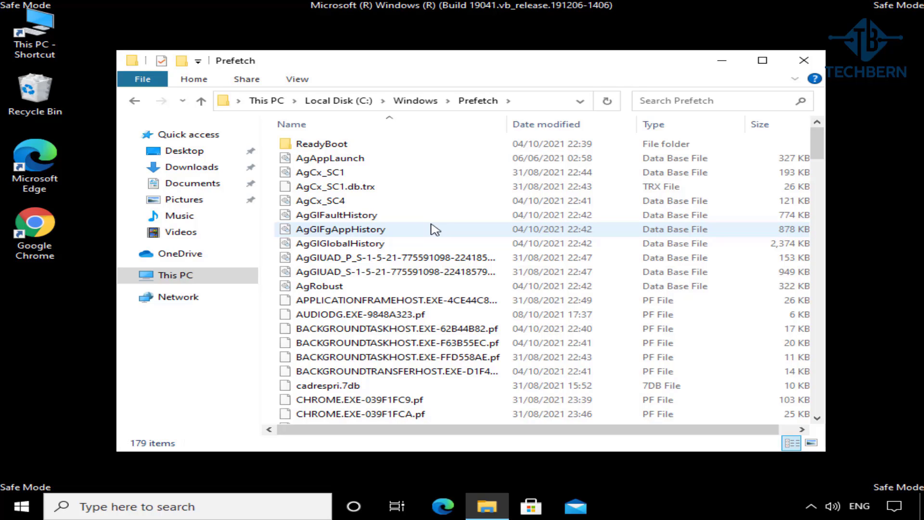
pyautogui.click(435, 230)
pyautogui.hotkey('ctrl', 'a')
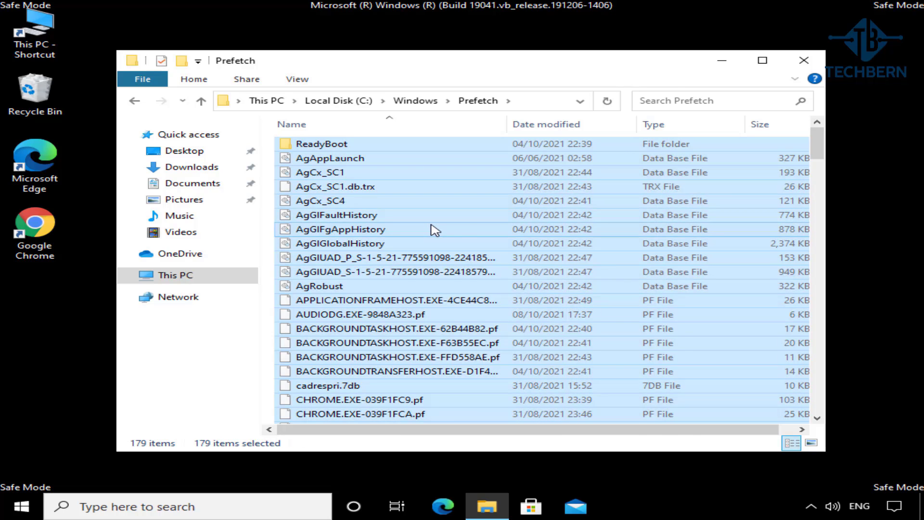
pyautogui.press('Delete')
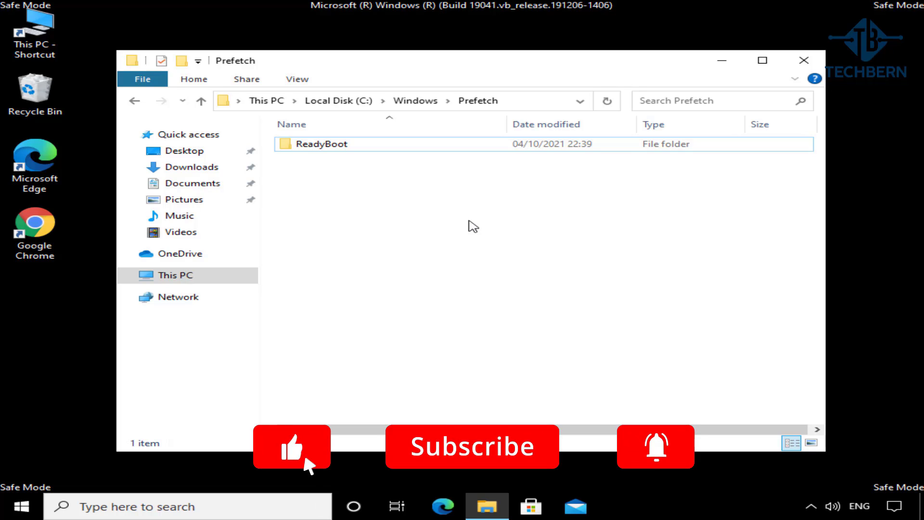
# - Close File Explorer and permanently empty the Recycle Bin from the desktop
pyautogui.hotkey('alt', 'F4')
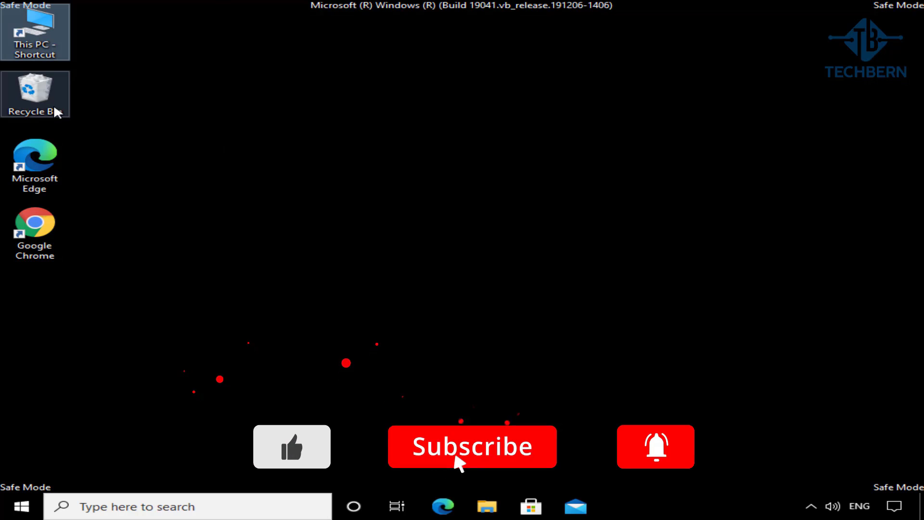
pyautogui.rightClick(53, 108)
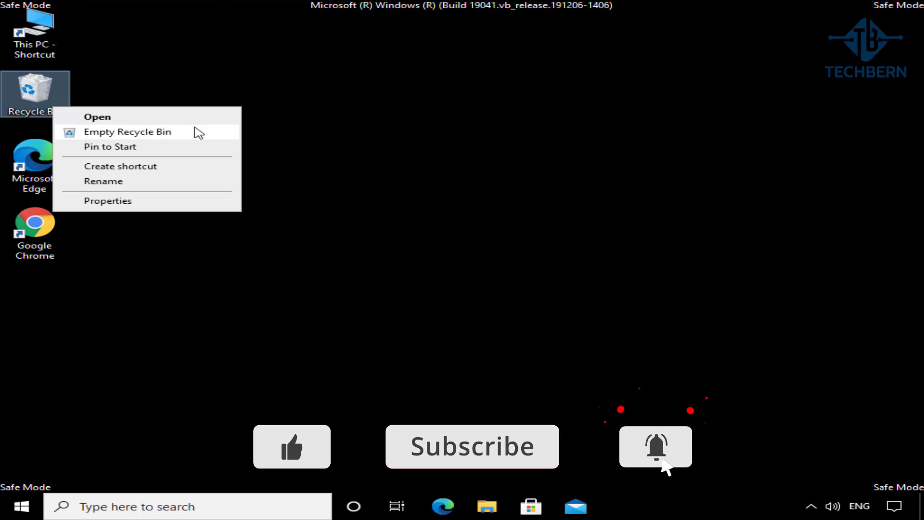
pyautogui.click(199, 132)
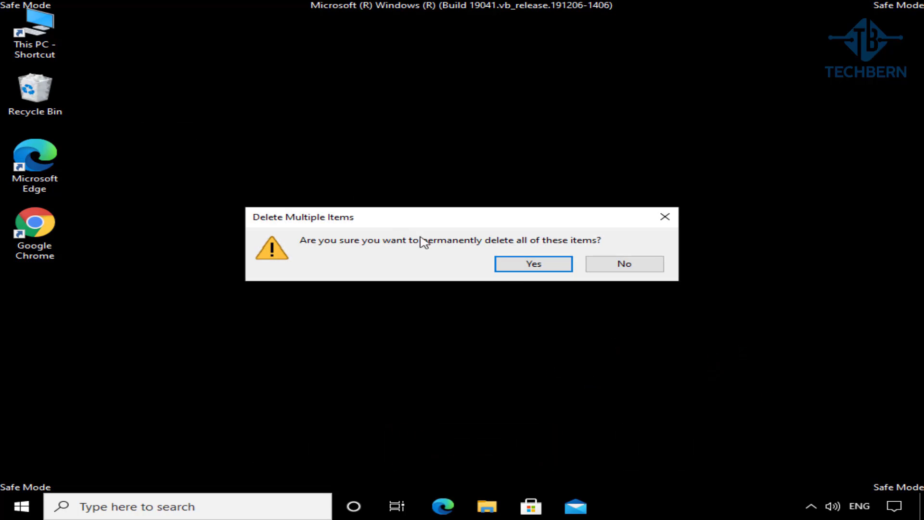
pyautogui.click(507, 269)
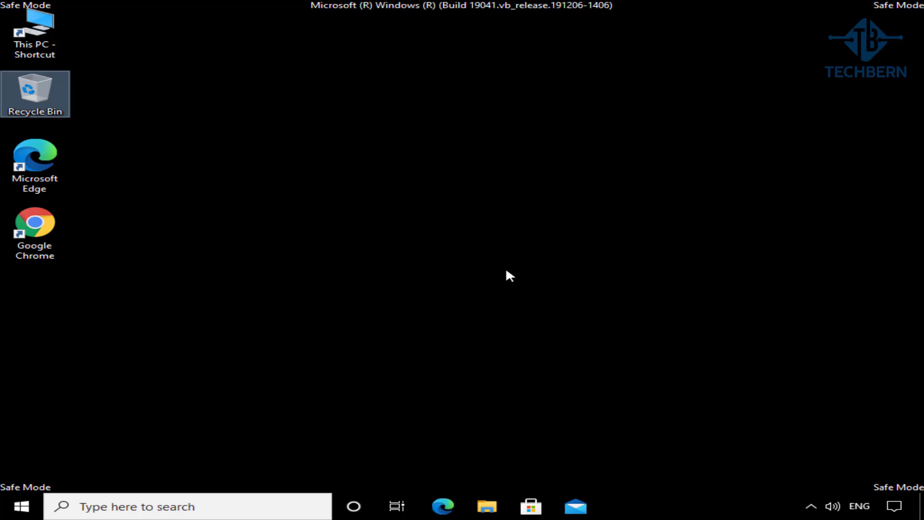
pyautogui.click(40, 434)
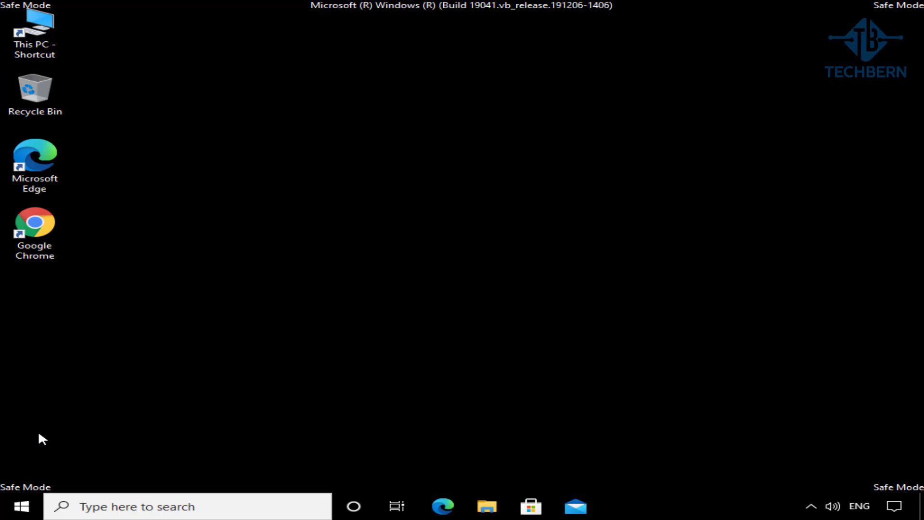